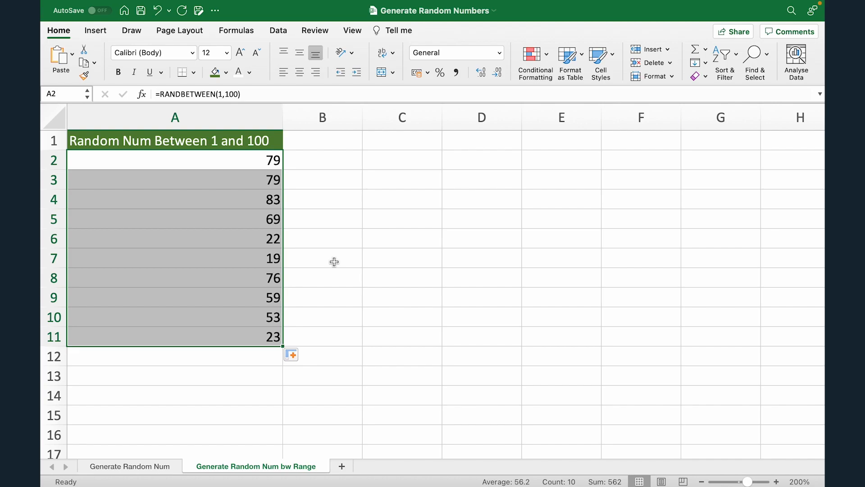
- Undo the fill of the RANDBETWEEN formula down column A
key(super+z)
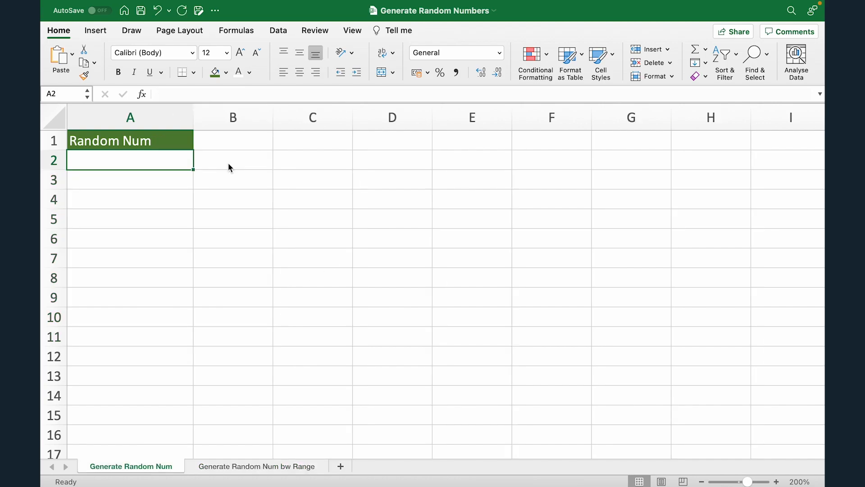
- On the Generate Random Num sheet, enter =RAND() in A2 and fill the formula down to A9
text(=RAND())
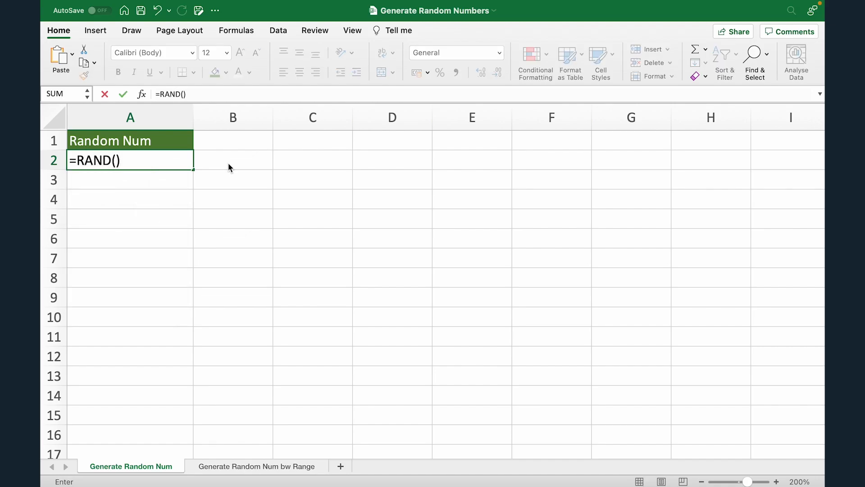
key(Return)
key(Up)
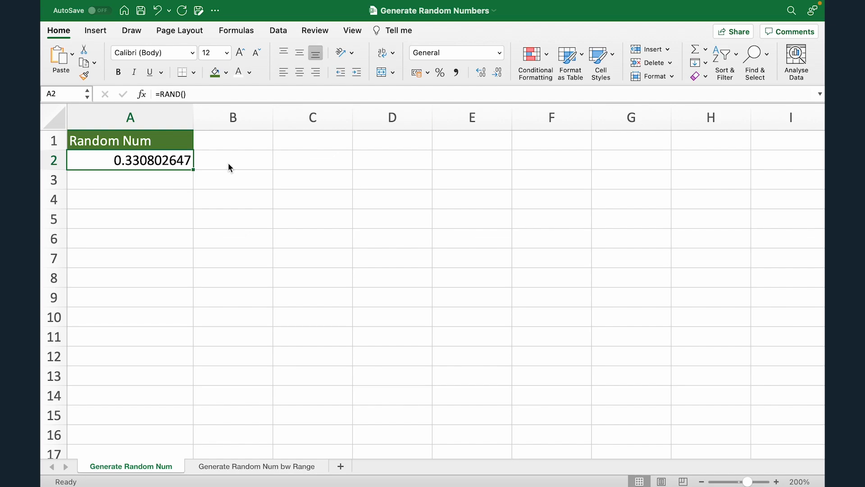
drag(194, 170, 170, 309)
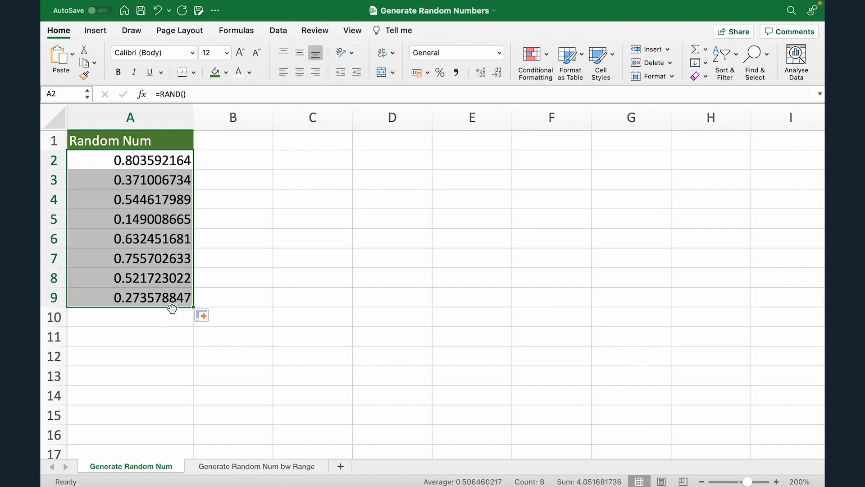
click(229, 182)
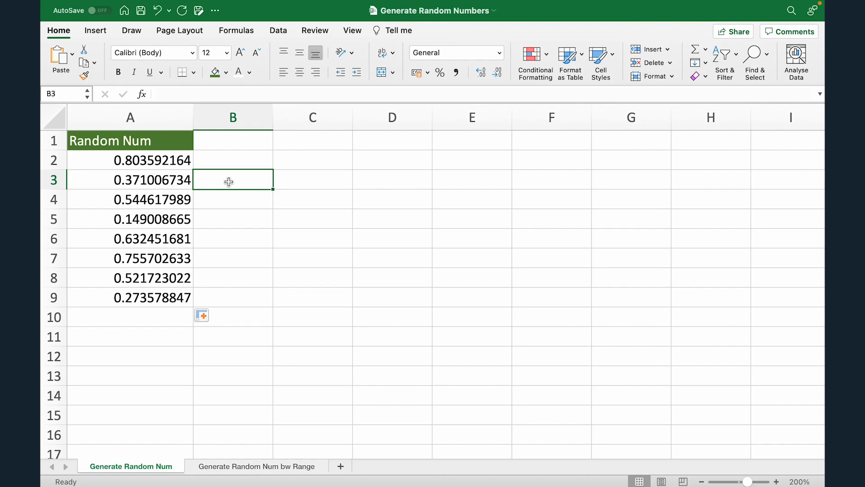
- Clear the RAND formulas from A2:A9
key(Left)
key(Up)
key(ctrl+shift+Down)
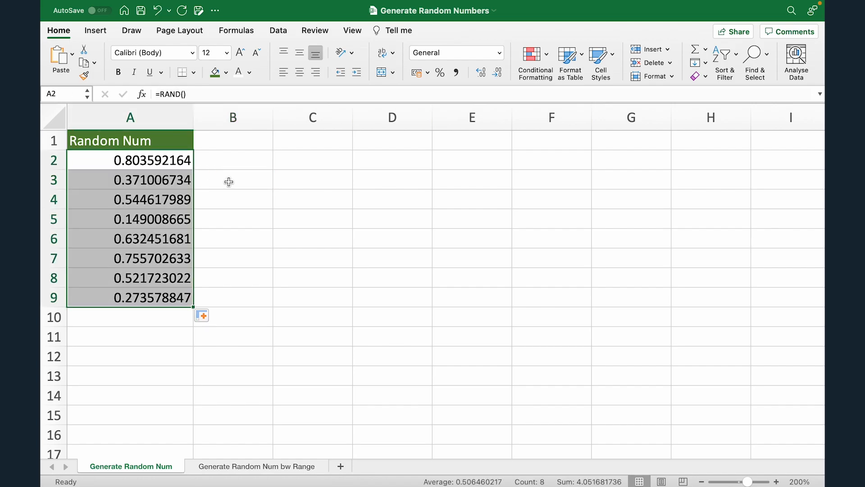
key(Delete)
key(Up)
key(Down)
- Enter =RAND()*100 in A2 and fill the formula down to A9
text(=)
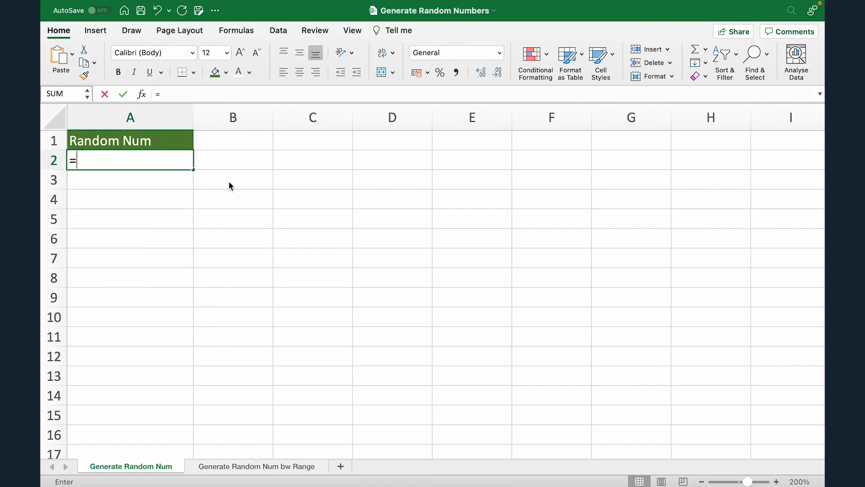
text(RAND)
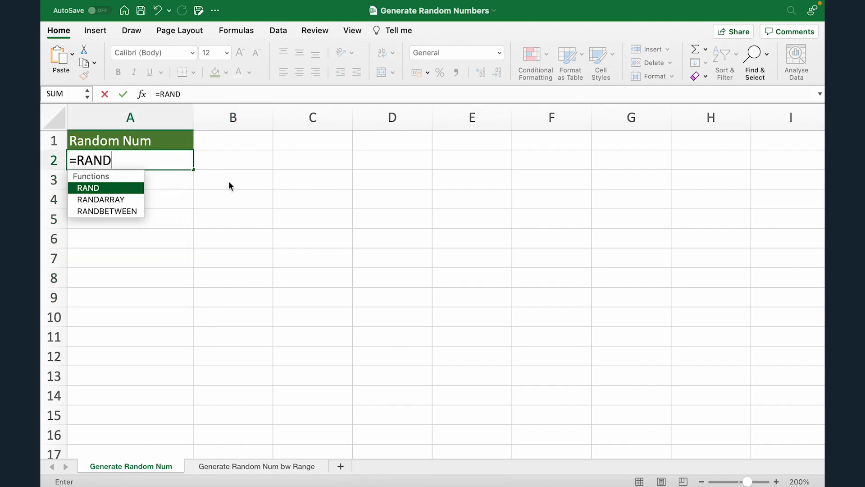
text(()*100)
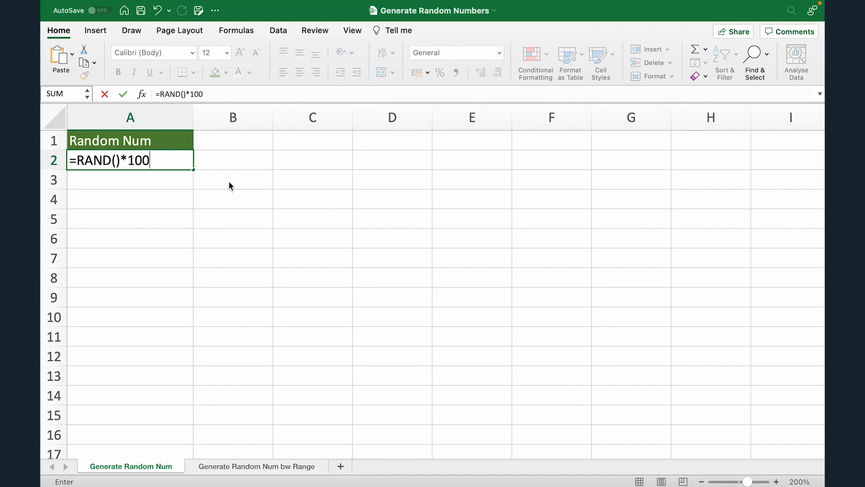
key(Return)
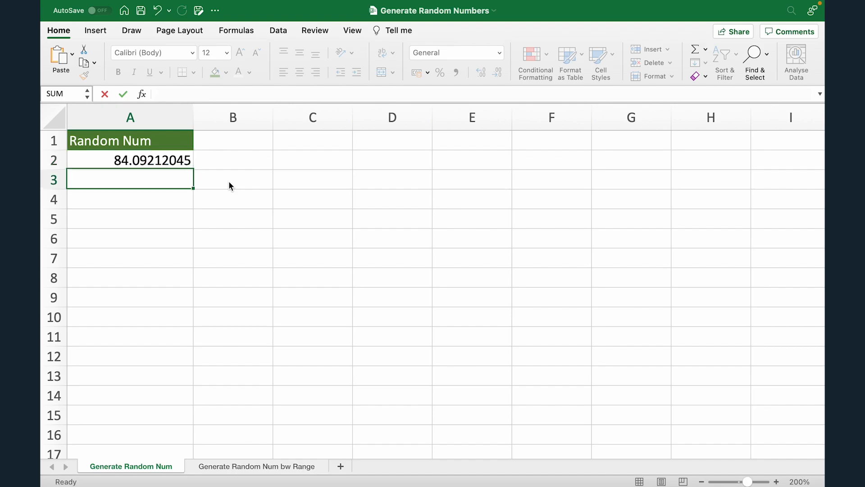
click(191, 163)
drag(193, 165, 198, 314)
- Reduce the decimals of the random numbers in A2:A9 until only whole numbers are displayed
click(142, 165)
key(ctrl+shift+Down)
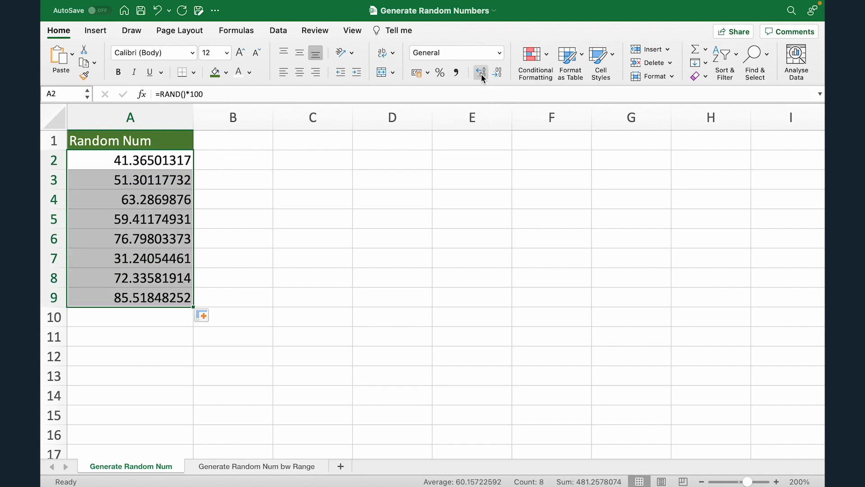
click(501, 74)
click(496, 73)
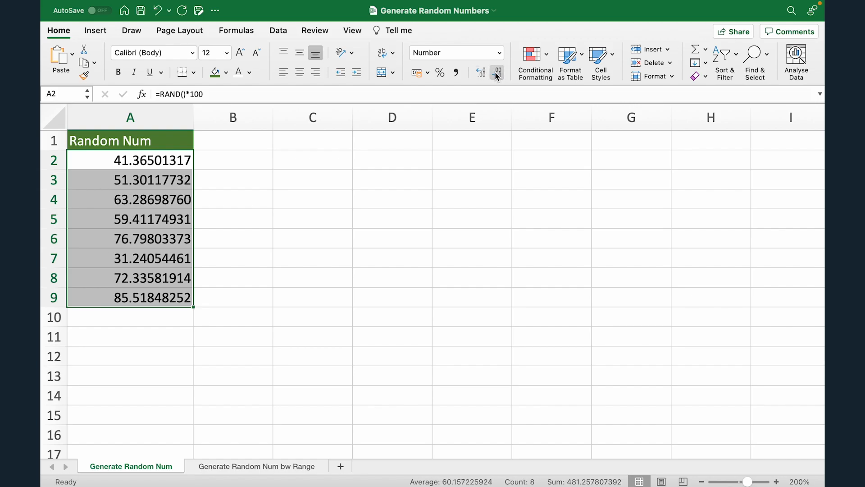
click(496, 73)
click(496, 73)
click(496, 72)
click(496, 73)
click(496, 73)
click(496, 72)
click(496, 72)
click(496, 72)
click(151, 162)
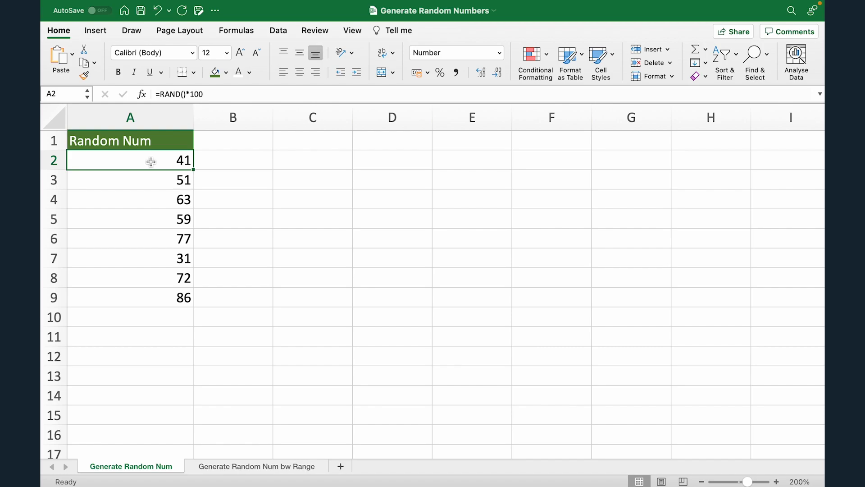
- Enter "eduolio" in B2 to test recalculation of the random numbers, and delete that entry
key(Right)
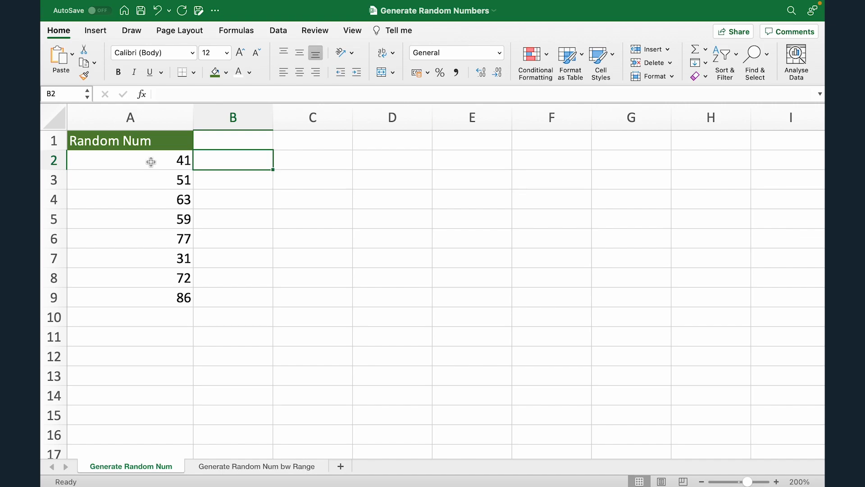
text(eduolio)
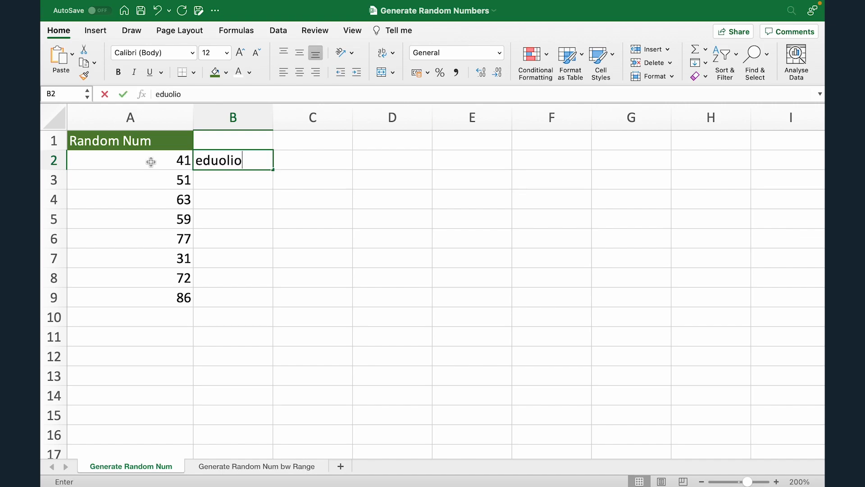
key(Tab)
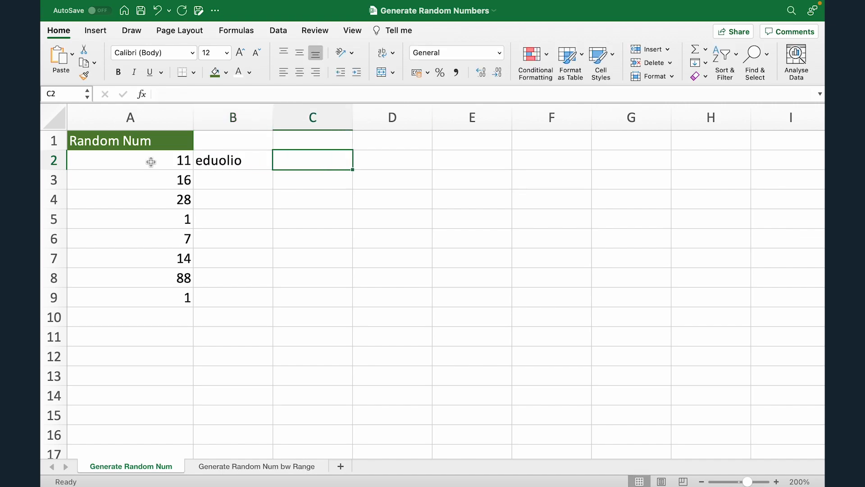
key(Return)
key(Up)
key(Delete)
- Enter "a" in B2 and B3 to trigger recalculation, and delete both entries
text(a)
key(Return)
text(a)
key(Return)
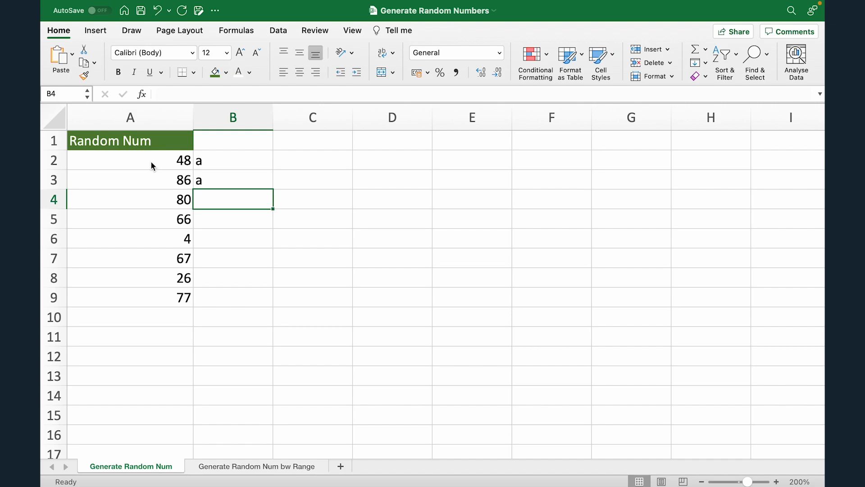
key(Up)
key(Delete)
key(Up)
key(Delete)
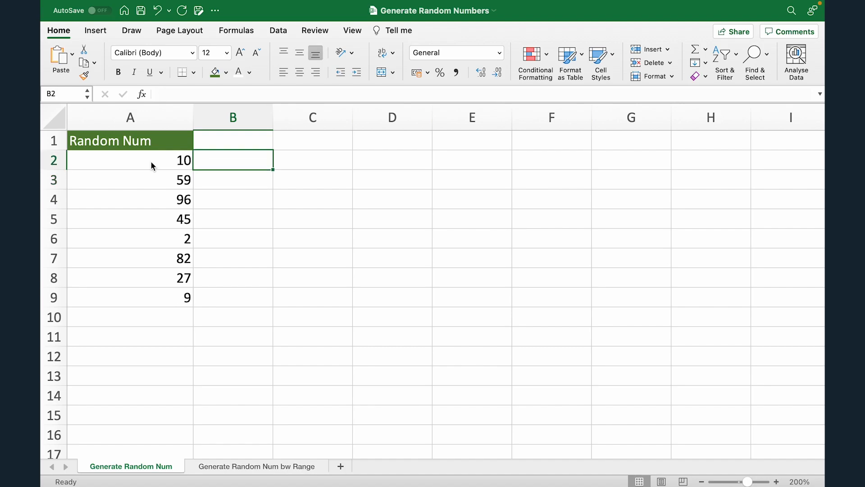
- Copy the random numbers in A2:A9 and paste them as values only, starting at C2
key(Left)
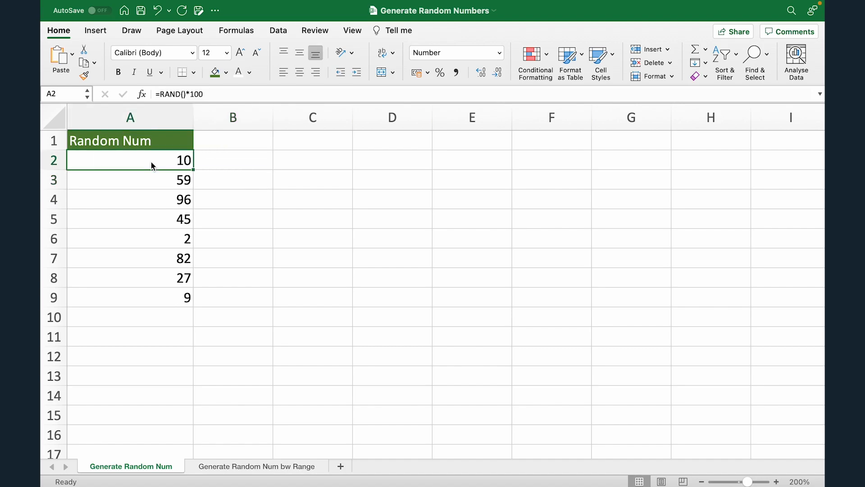
key(super+shift+Down)
key(super+c)
click(329, 163)
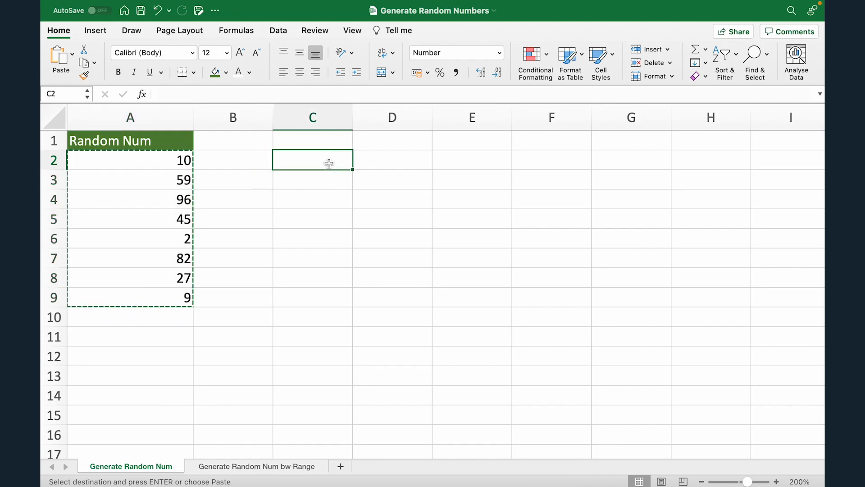
key(super+v)
click(363, 317)
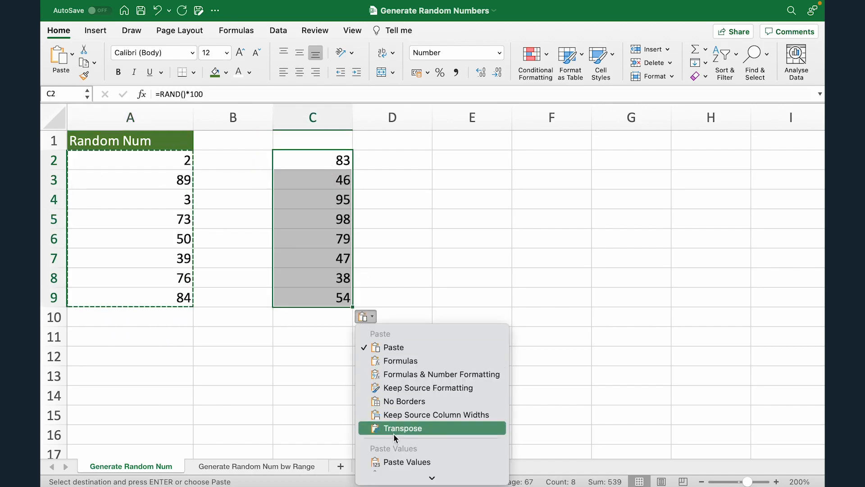
click(401, 462)
- Enter "a" in D2 and D3 to test whether the pasted values recalculate
click(383, 161)
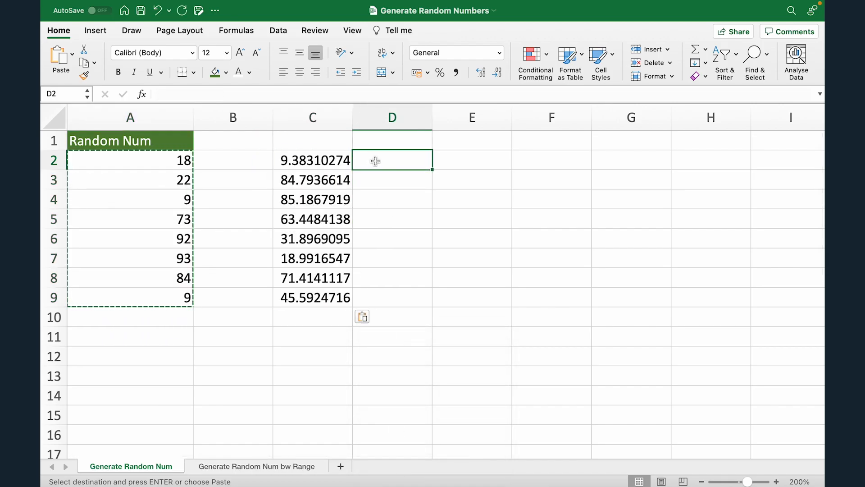
key(Left)
key(Right)
text(a)
key(Tab)
key(Return)
text(a)
key(Return)
- Clear the pasted values and the test entries from columns C and D
key(Left)
key(Up)
key(Up)
key(ctrl+shift+Down)
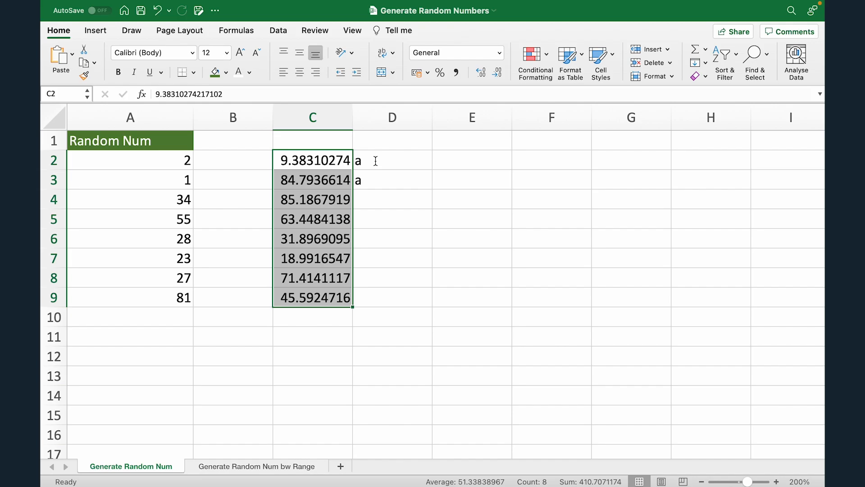
key(Right)
key(Left)
key(ctrl+shift+Down)
key(ctrl+shift+Right)
key(Delete)
key(Left)
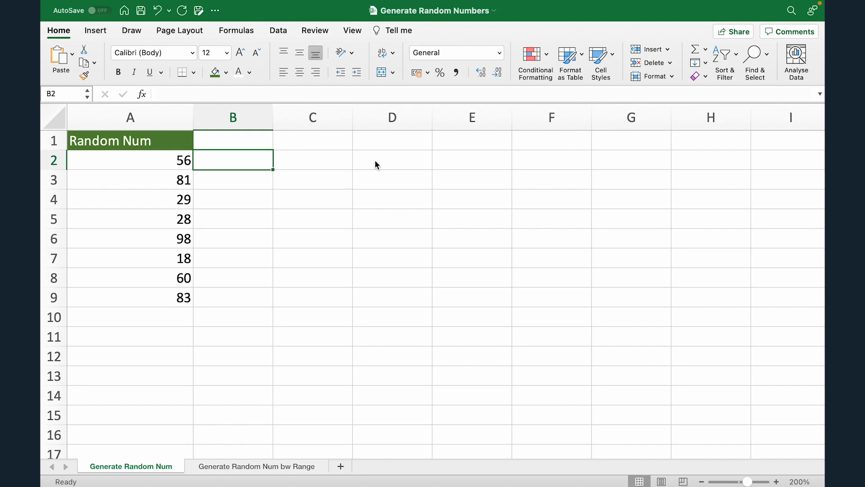
- On the Generate Random Num bw Range sheet, insert a column before column A and enter the heading "Student Name" in A1
click(247, 469)
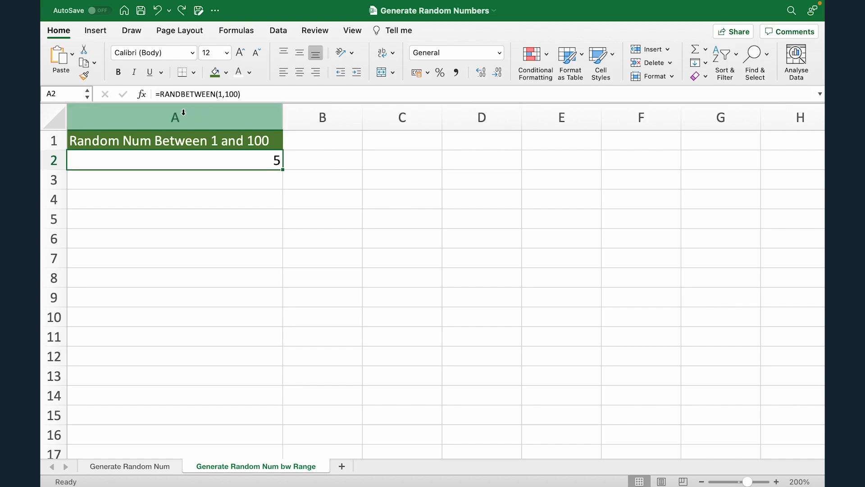
click(178, 117)
right_click(182, 112)
click(207, 180)
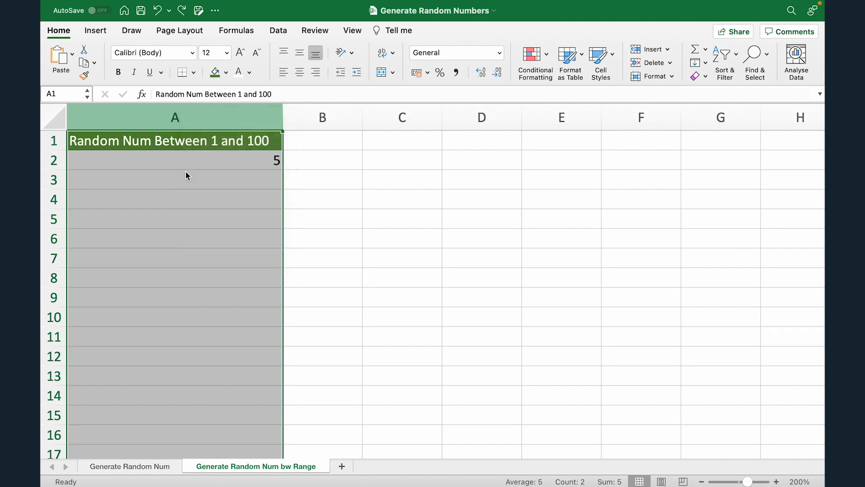
text(Student Name)
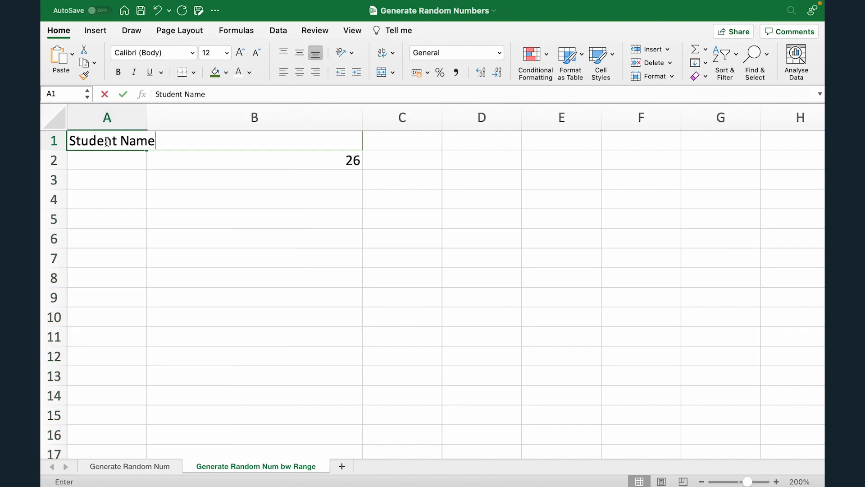
key(Tab)
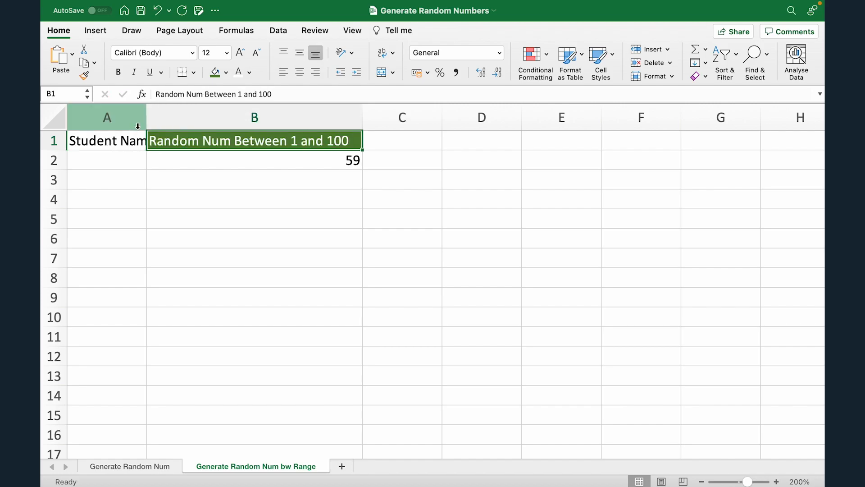
- Widen column A to fit its heading and copy the formatting of B1 onto A1
drag(147, 118, 169, 118)
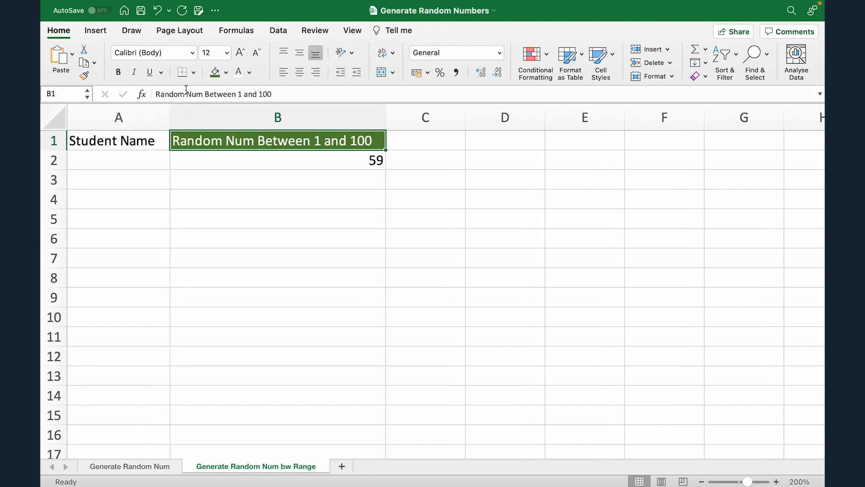
click(84, 75)
click(102, 142)
- Enter the first five students' names in A2 to A6
click(114, 164)
text(Amy)
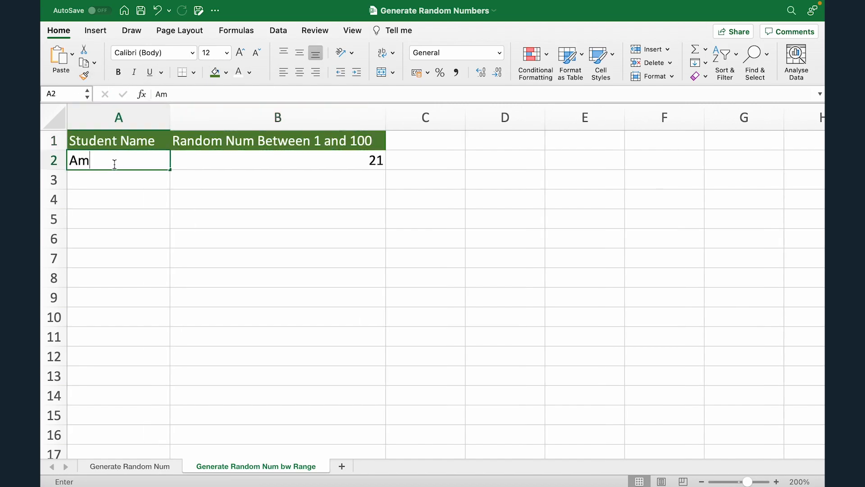
key(Return)
text(Jessica)
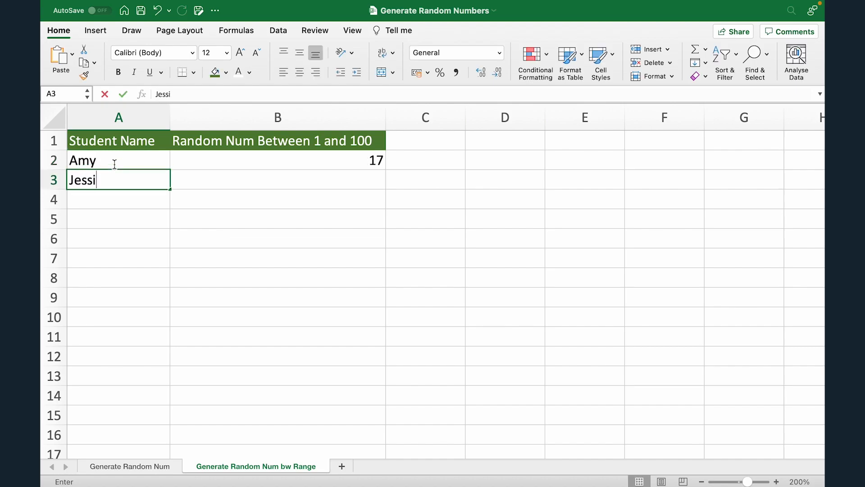
key(Return)
text(James)
key(Return)
text(Rachel)
key(Return)
text(David)
key(Return)
- Enter the remaining five students' names in A7 to A11
text(Johgn)
key(BackSpace)
key(BackSpace)
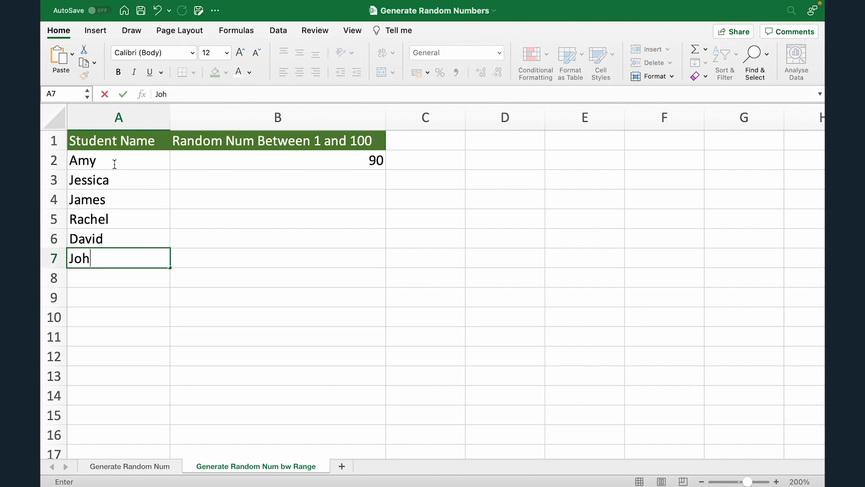
text(n)
key(Return)
text(Ross)
key(Return)
text(Mark)
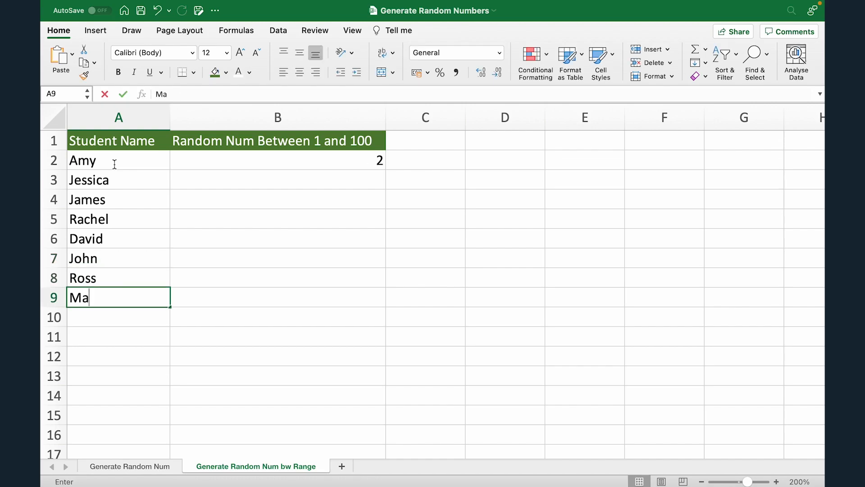
key(Return)
text(Hart)
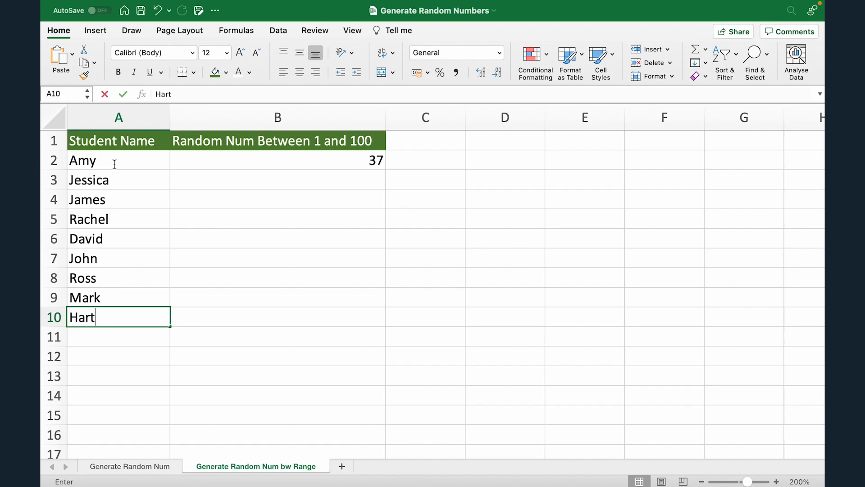
key(Return)
text(Tom)
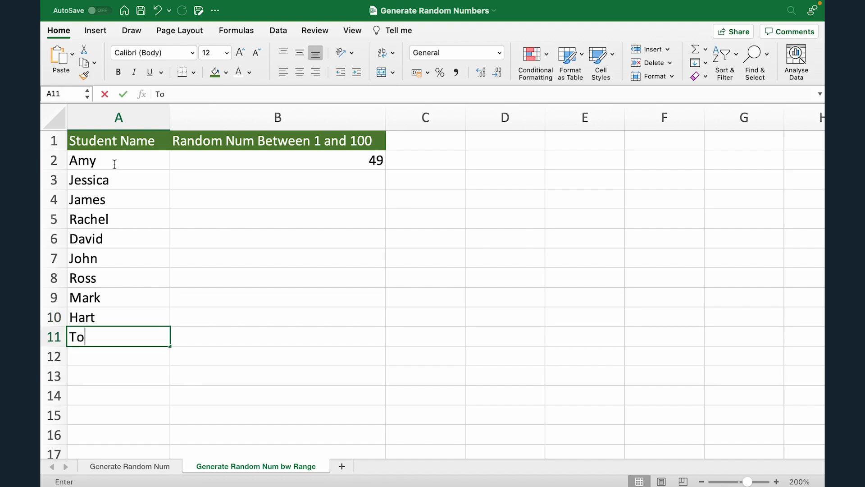
key(Tab)
- Clear the RANDBETWEEN formula from B2, beside the first student's name
click(128, 160)
key(ctrl+shift+Down)
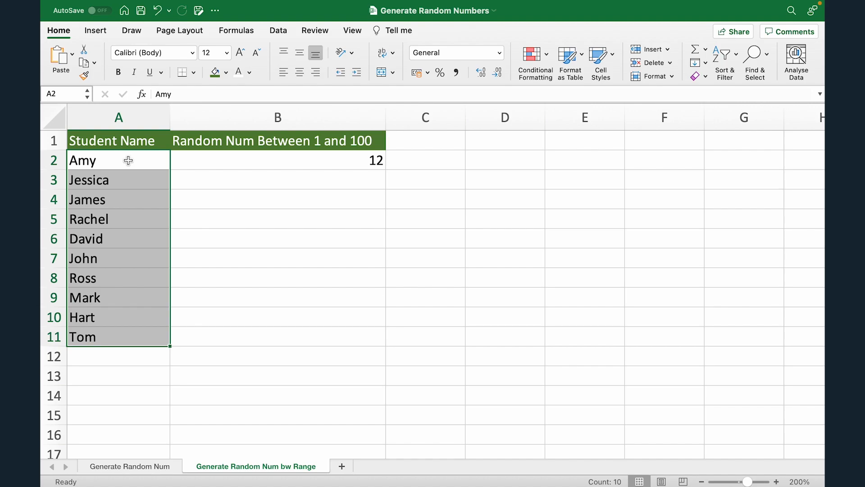
key(Right)
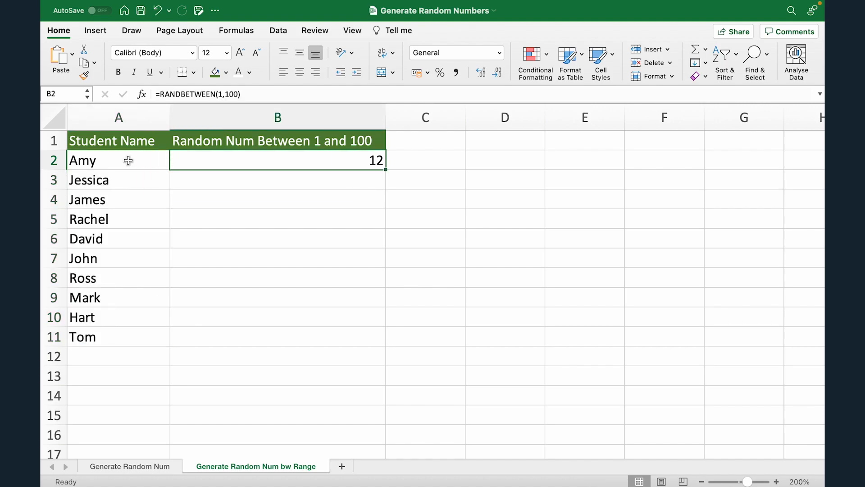
key(Delete)
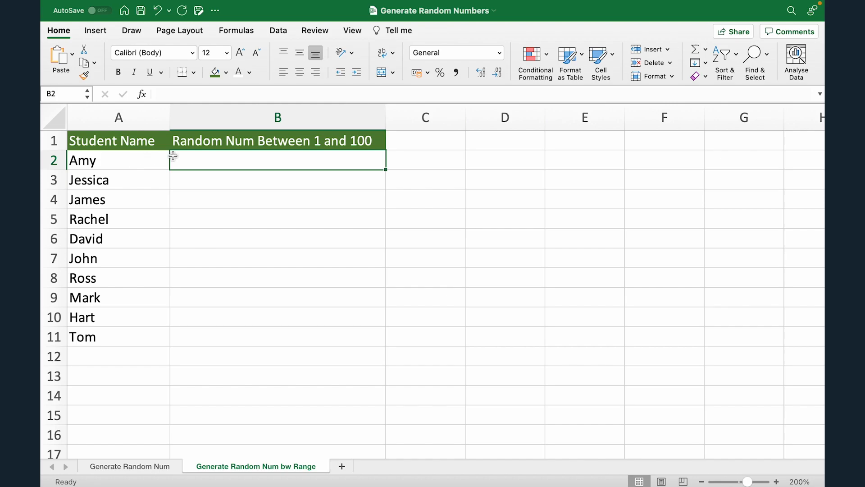
- Change the heading in B1 to "Random Num Between 1 and 10"
click(187, 144)
click(294, 89)
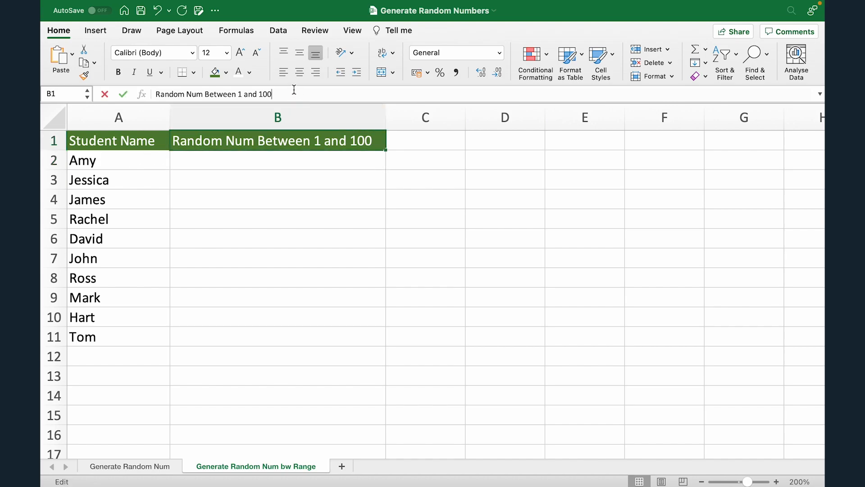
key(BackSpace)
key(BackSpace)
text(0)
key(Tab)
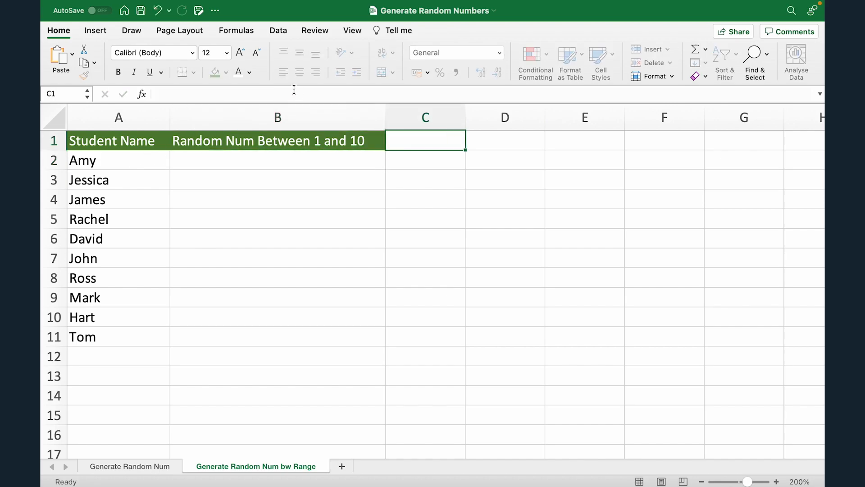
- Enter =RANDBETWEEN(1,10) in B2 and fill the formula down to B11
key(Down)
key(Left)
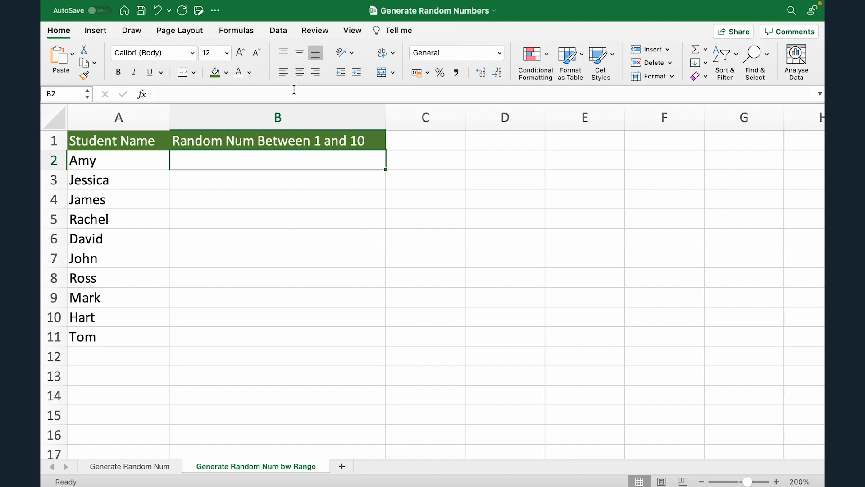
text(=RAND)
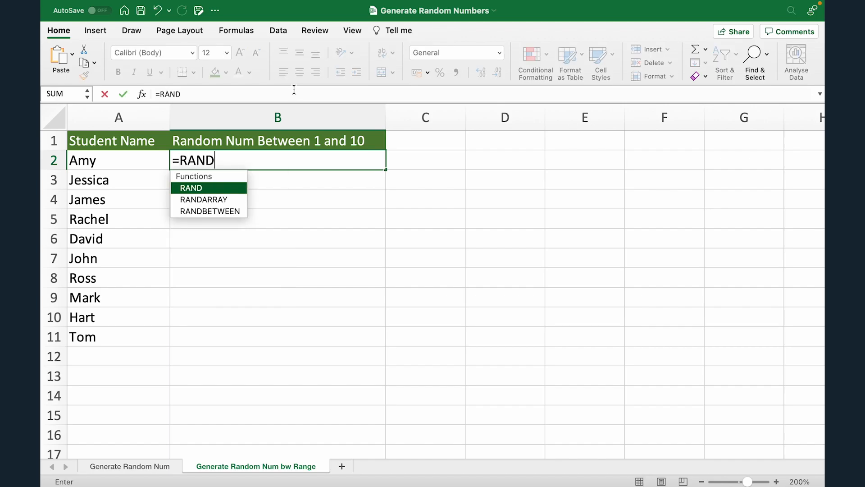
text(BETWEEN)
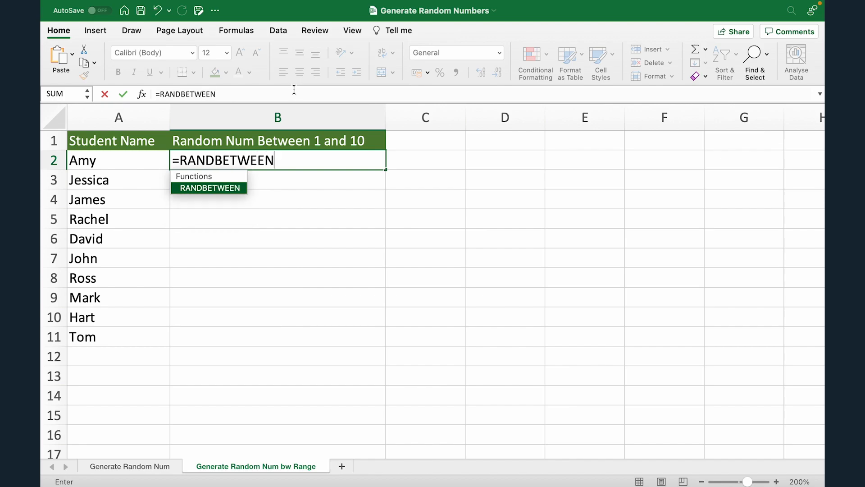
text(()
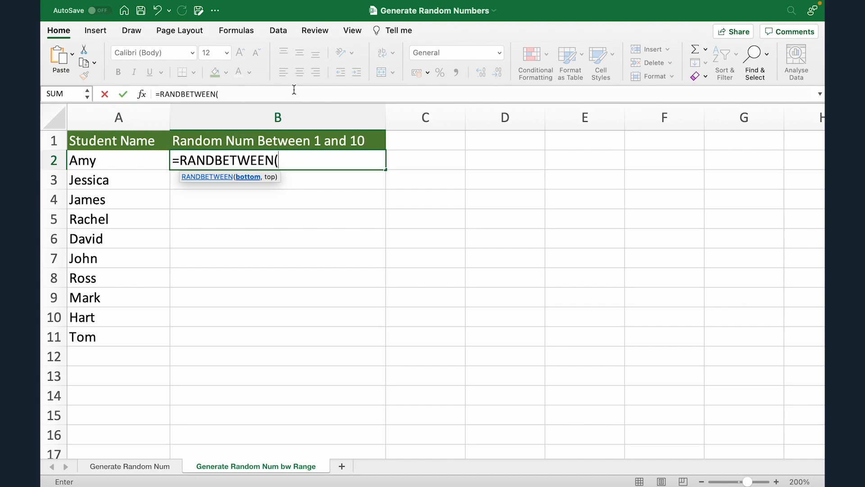
text(1,10))
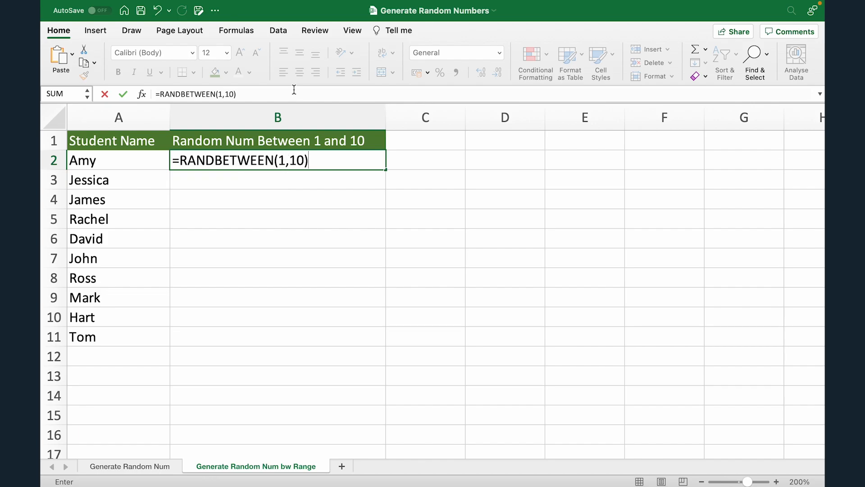
key(Return)
click(360, 164)
drag(386, 170, 369, 341)
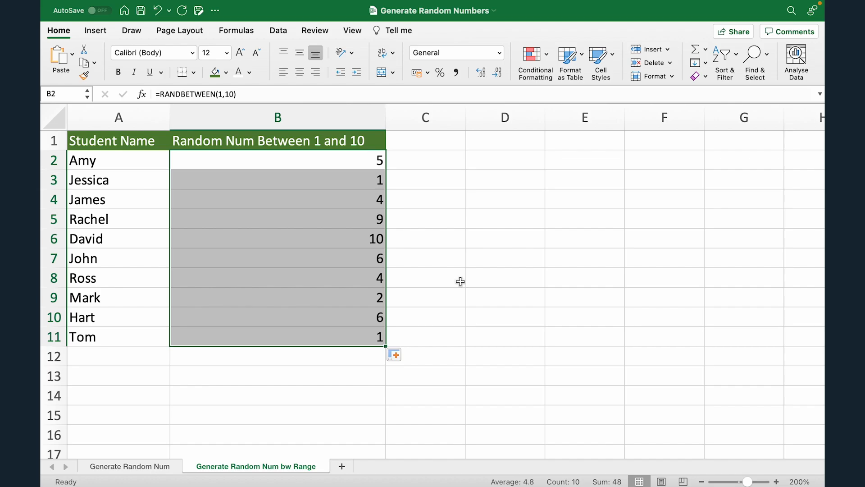
click(350, 187)
click(351, 337)
click(341, 319)
click(334, 261)
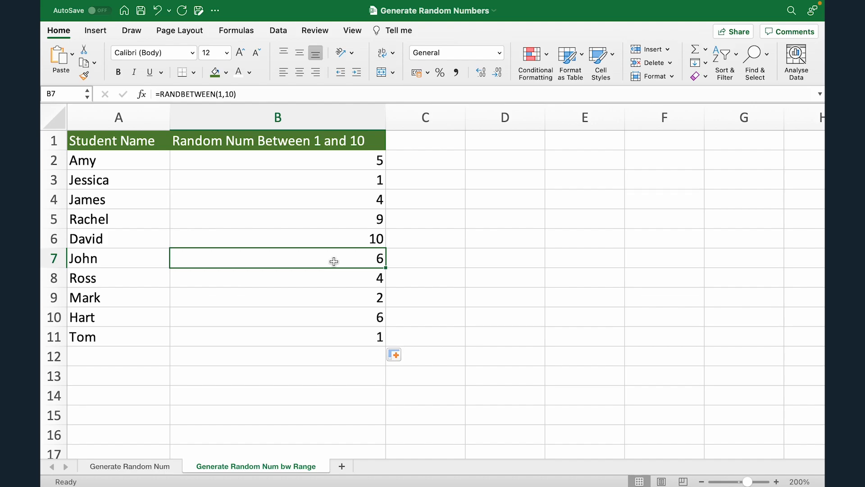
- Clear the random number formulas from B2 to B11
click(357, 163)
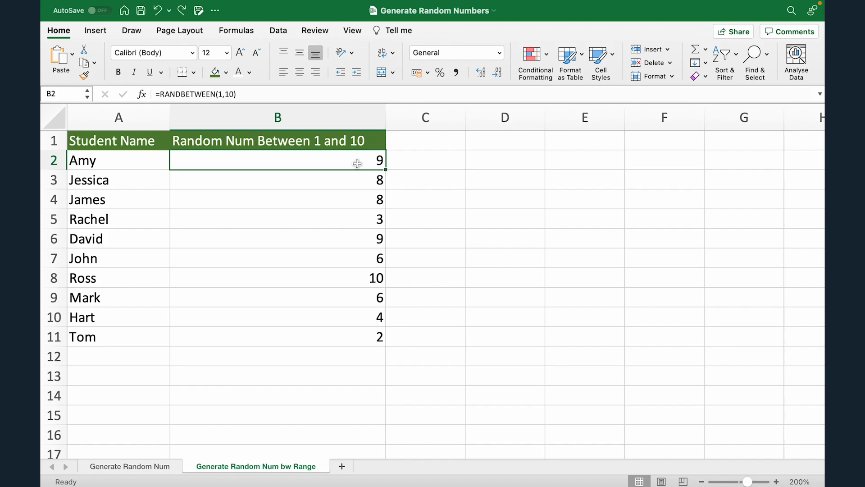
key(ctrl+shift+Down)
key(Delete)
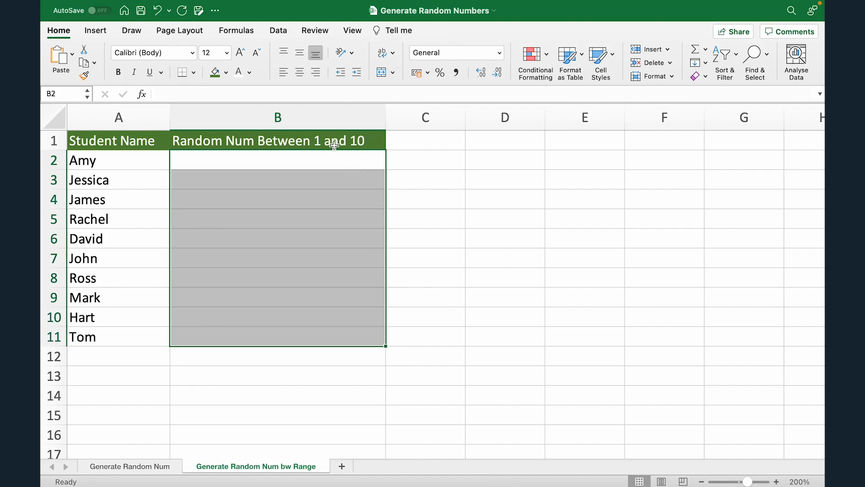
- Change the heading in B1 to "Random Num Between 50 and 100-"
double_click(322, 141)
key(BackSpace)
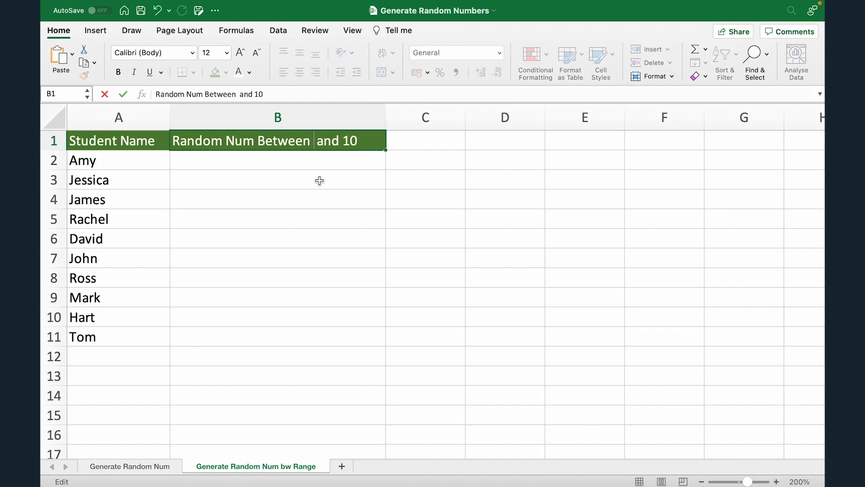
text(50)
click(376, 142)
text(0-)
key(Tab)
- Enter =RANDBETWEEN(50,100) in B2 and copy the formula down to B11 for all students
key(Return)
key(Left)
text(=RANDBET)
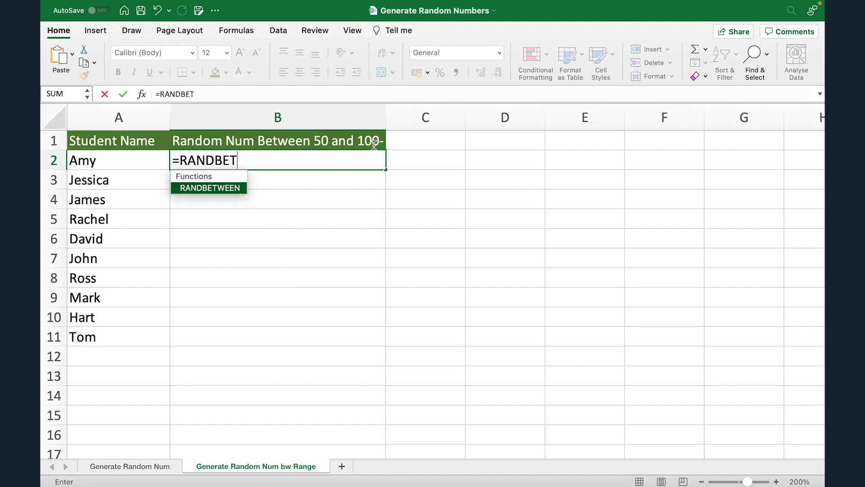
text(WEEN()
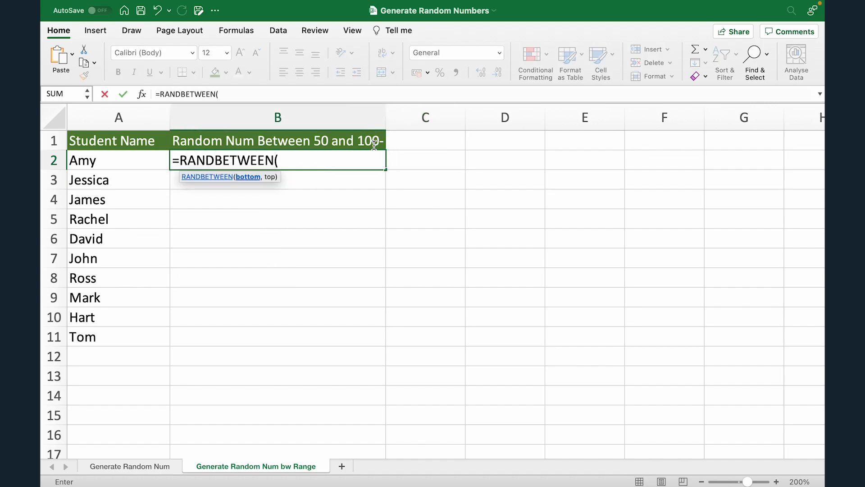
text(50,100))
key(Return)
click(379, 161)
drag(385, 169, 355, 338)
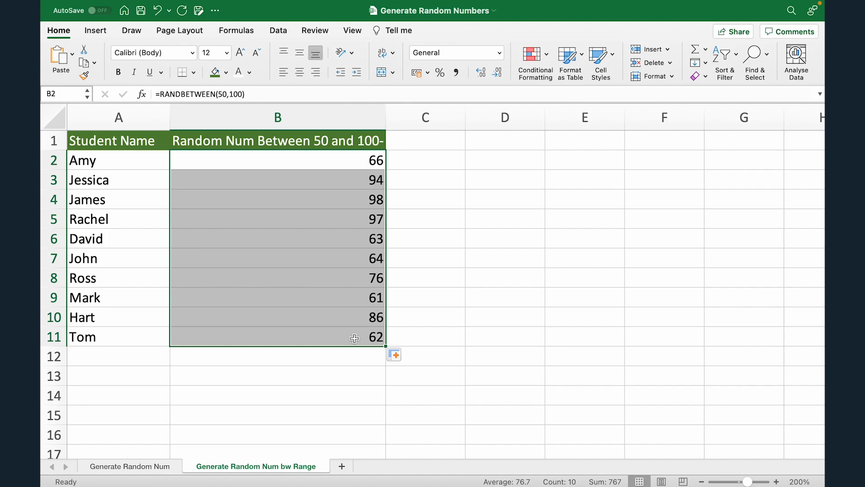
- Enter "a" in C6 to make the random numbers recalculate
click(434, 238)
text(a)
key(Tab)
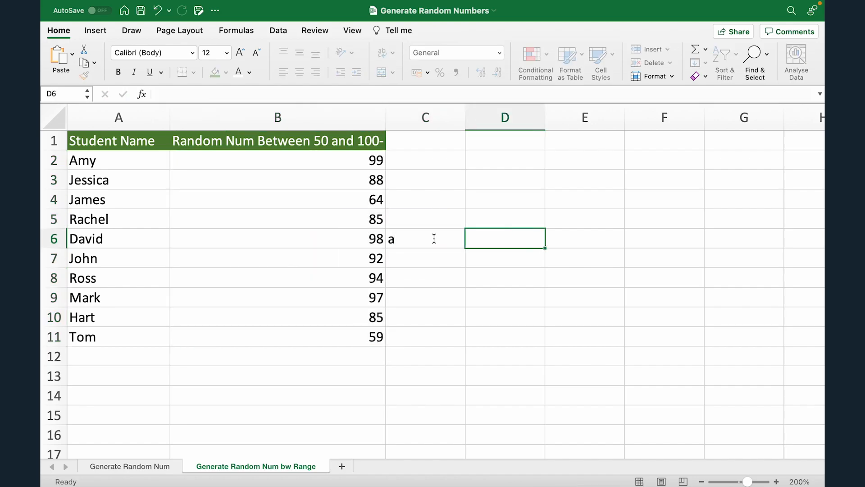